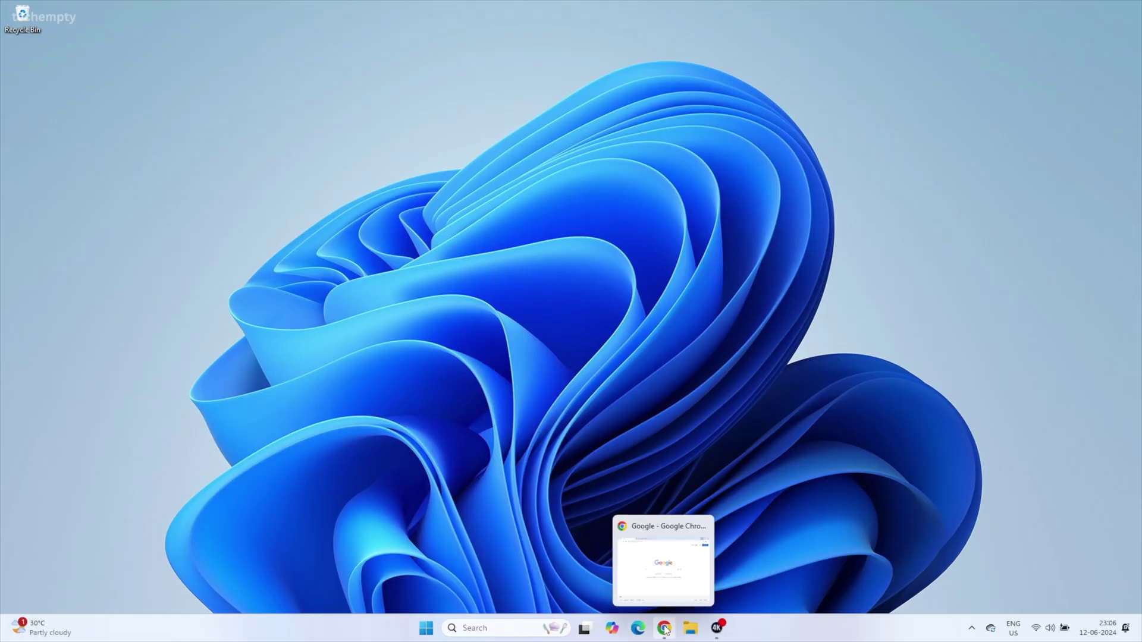
- Download msvcp140-dll-files.zip from techempty.org/go/msvcp140/ and extract it in Downloads
{"action": "left_click", "coordinate": [664, 627]}
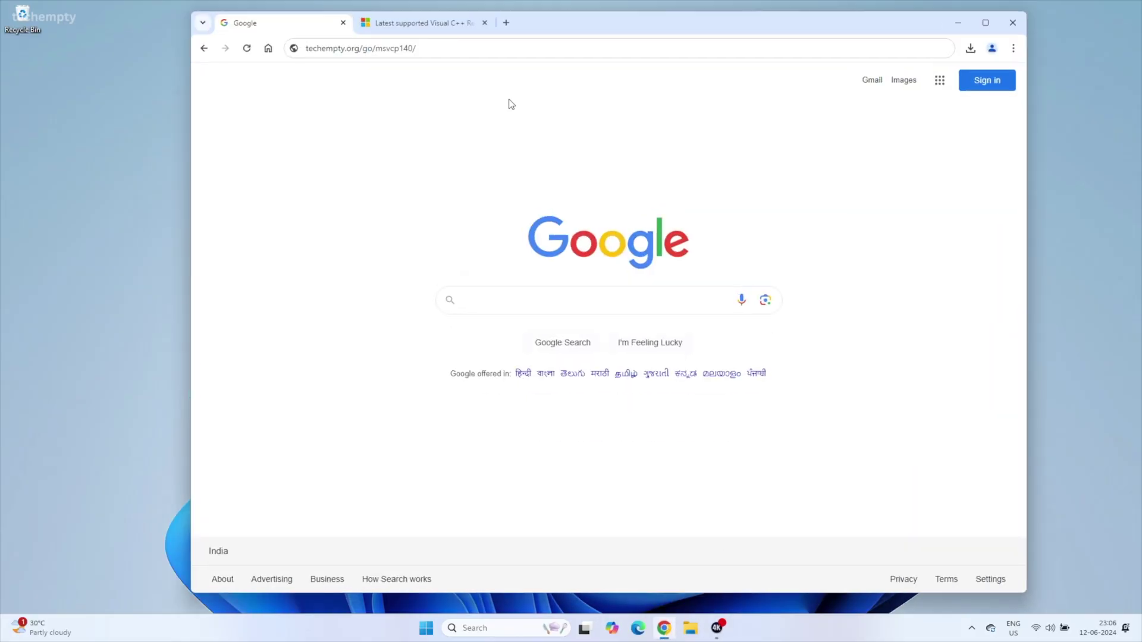
{"action": "left_click", "coordinate": [492, 53]}
{"action": "key", "text": "Return"}
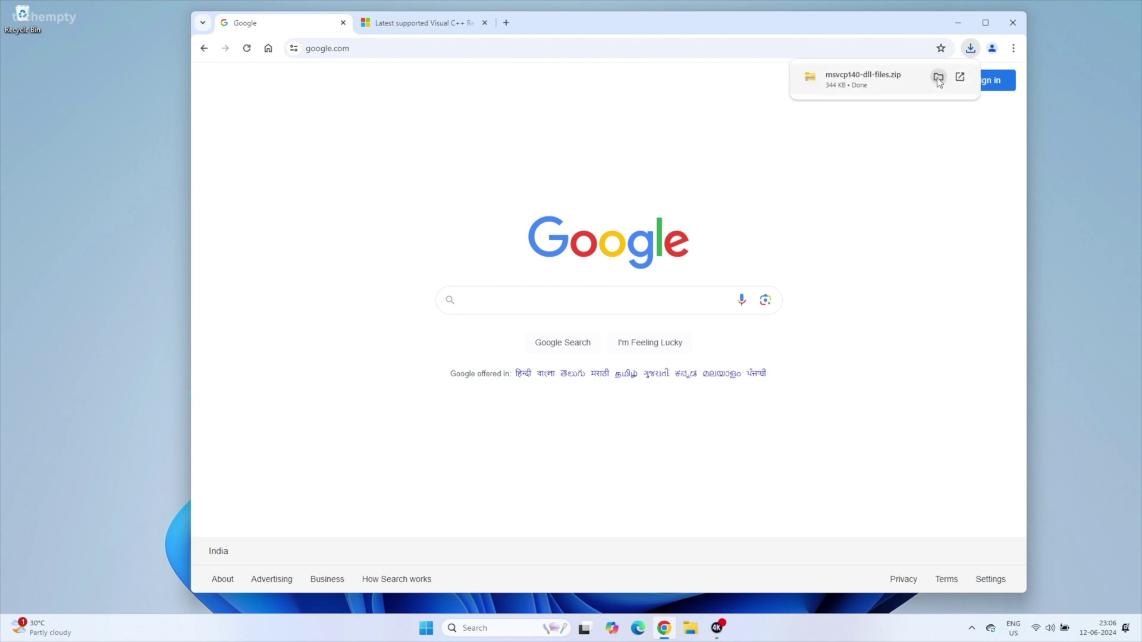
{"action": "left_click", "coordinate": [939, 77]}
{"action": "right_click", "coordinate": [595, 311]}
{"action": "left_click", "coordinate": [619, 332]}
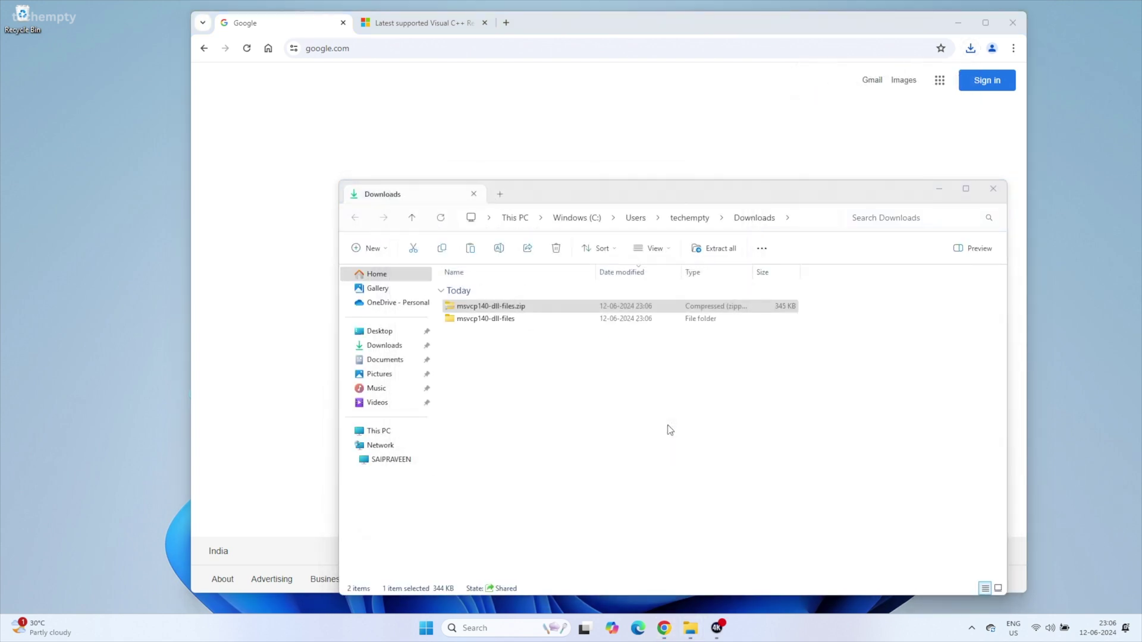
- Open the extracted msvcp140 dll files folder showing its 64x and 32x Version folders
{"action": "double_click", "coordinate": [506, 141]}
{"action": "left_click", "coordinate": [481, 154]}
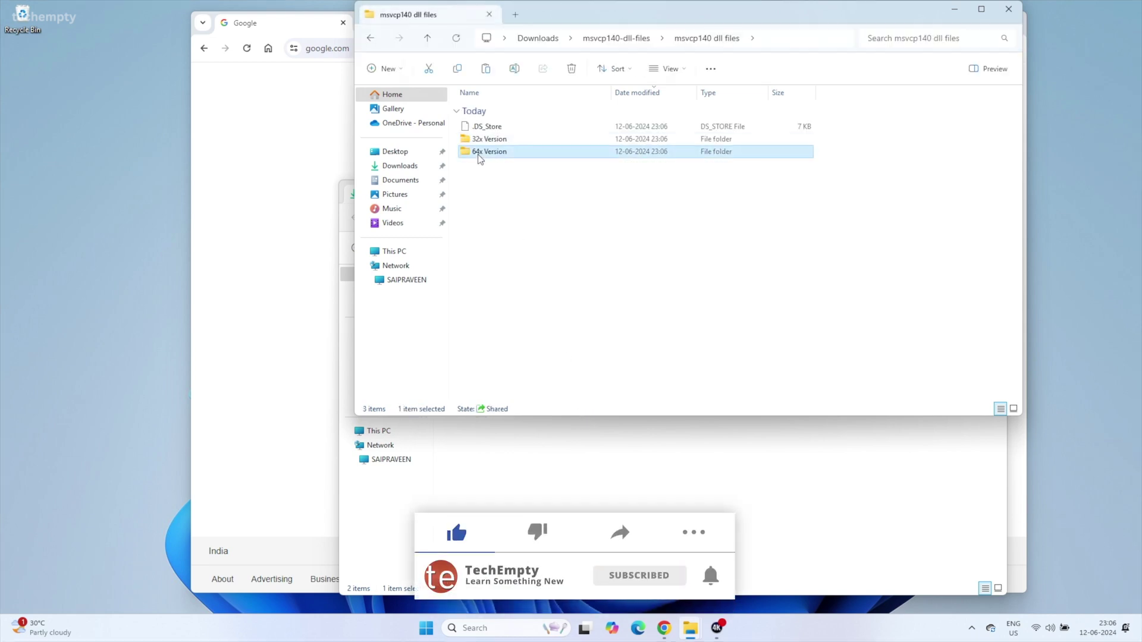
{"action": "left_click", "coordinate": [486, 142]}
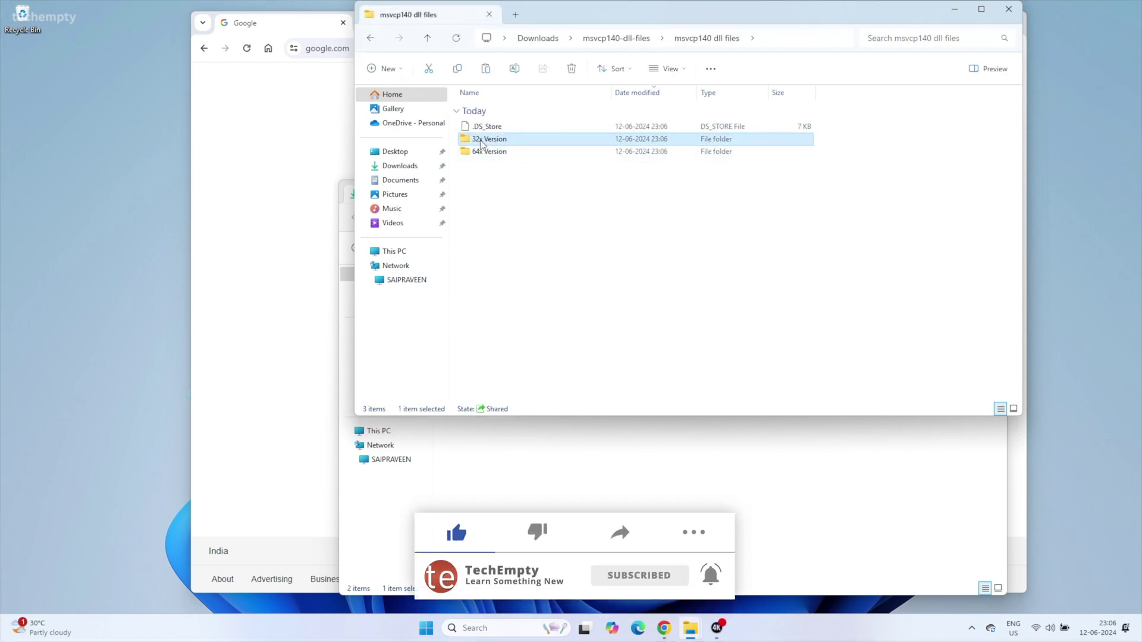
{"action": "left_click", "coordinate": [629, 255]}
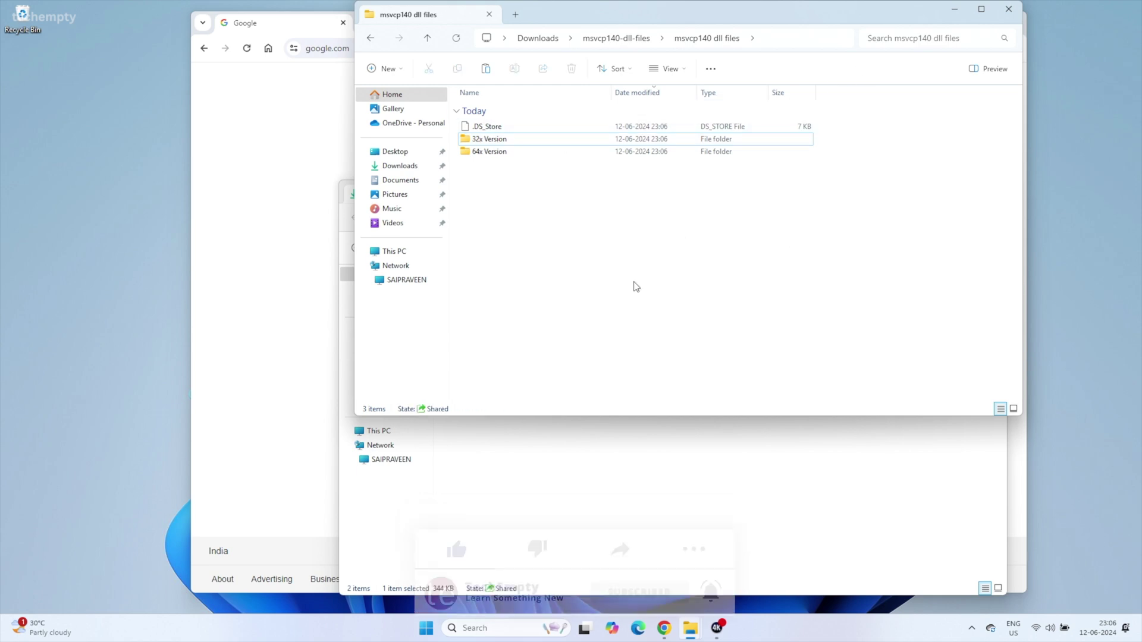
- Open C:\Windows\System32 in a second Explorer window snapped beside the dll folder
{"action": "right_click", "coordinate": [691, 635]}
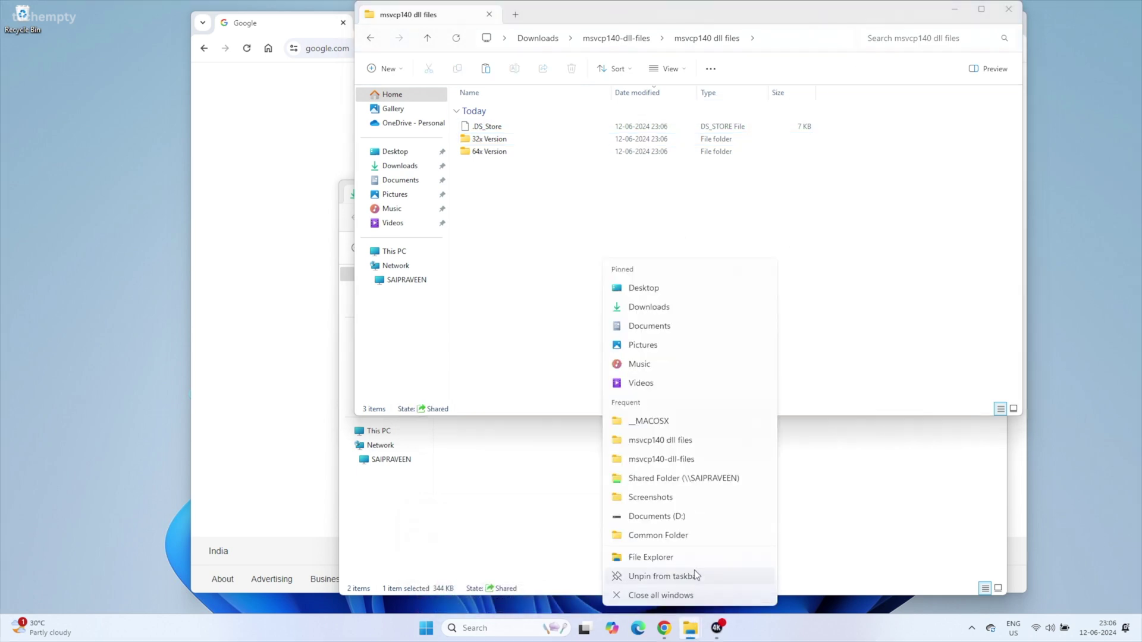
{"action": "left_click", "coordinate": [692, 555]}
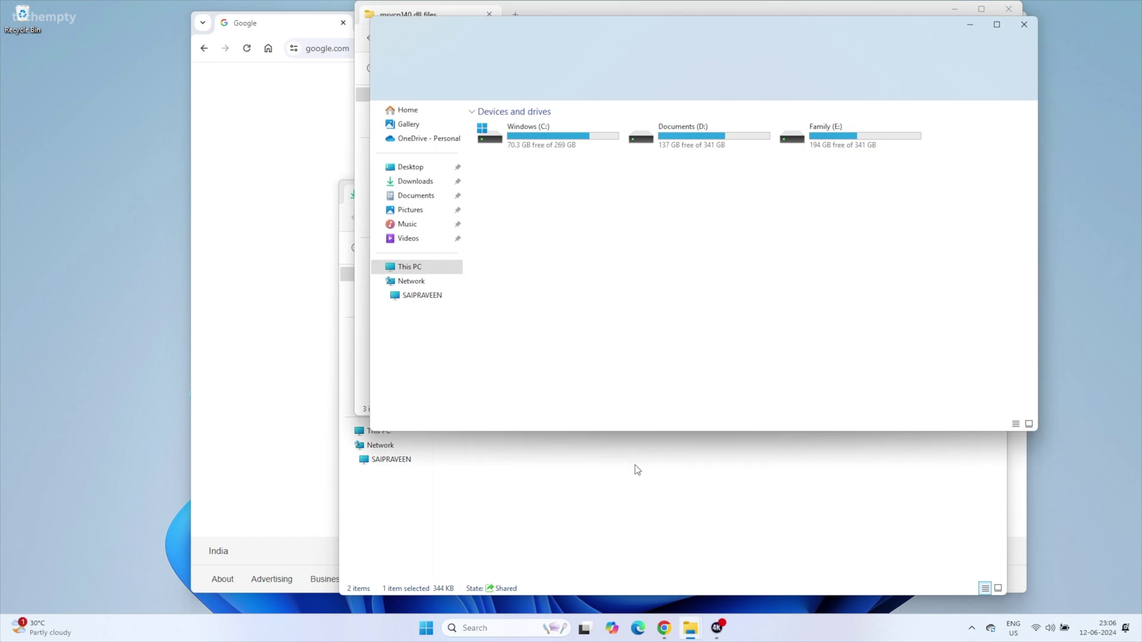
{"action": "double_click", "coordinate": [554, 143]}
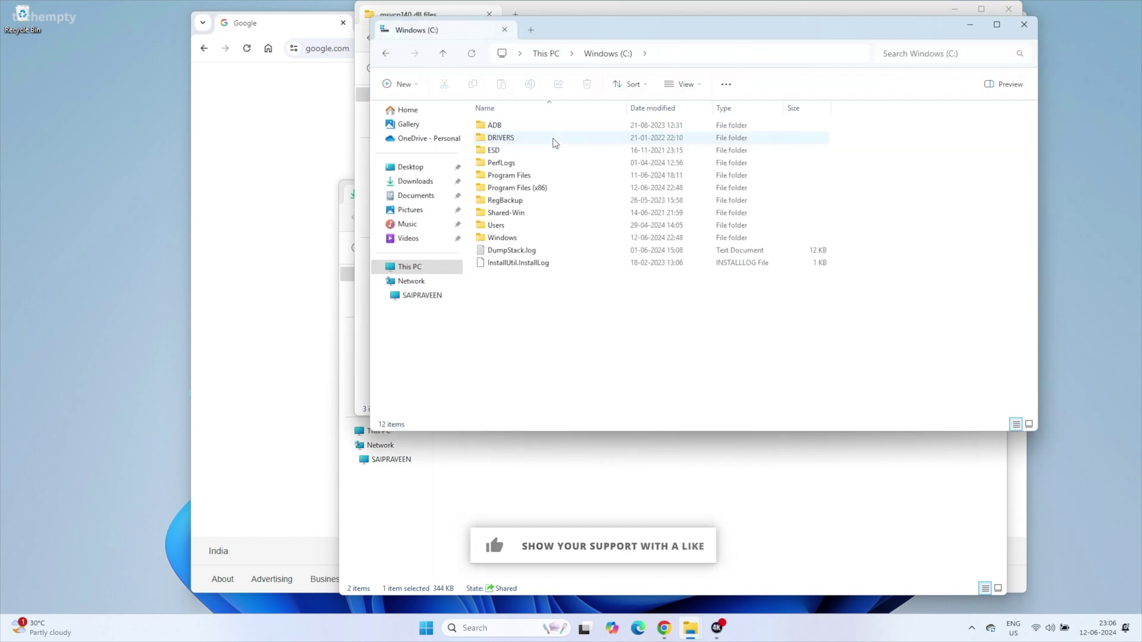
{"action": "double_click", "coordinate": [503, 238]}
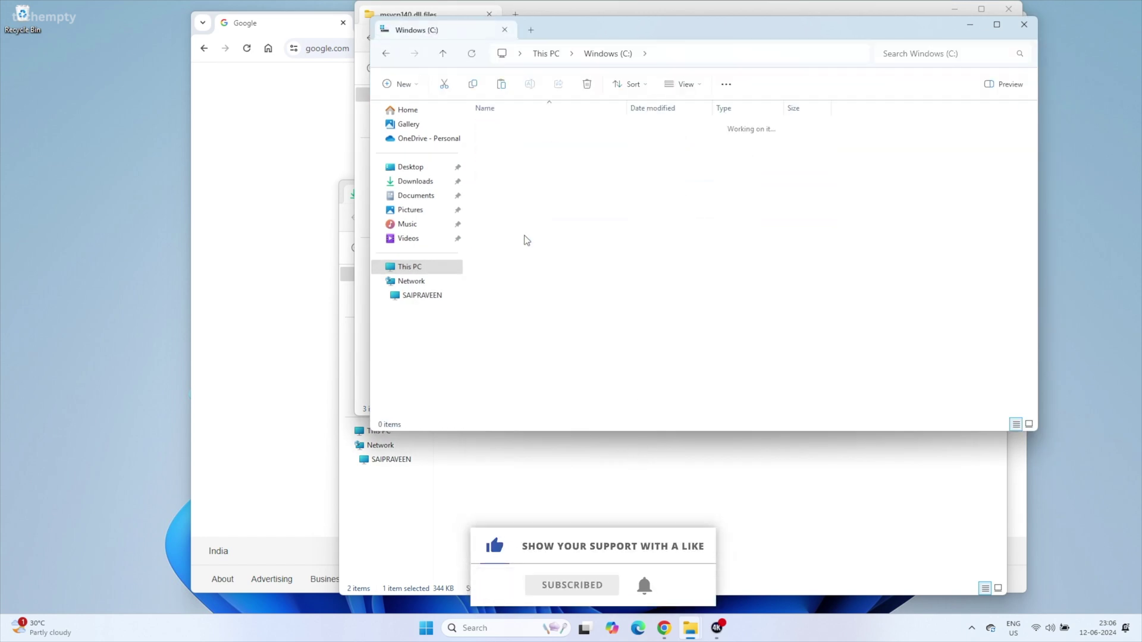
{"action": "key", "text": "s"}
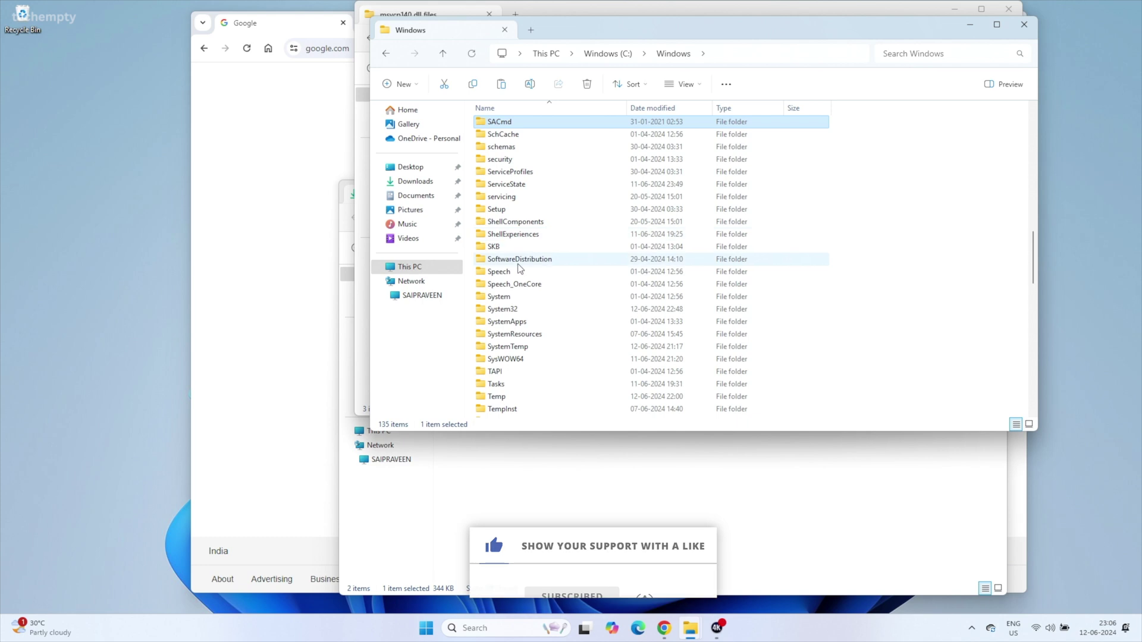
{"action": "double_click", "coordinate": [516, 308]}
{"action": "key", "text": "super+Left"}
{"action": "left_click", "coordinate": [712, 160]}
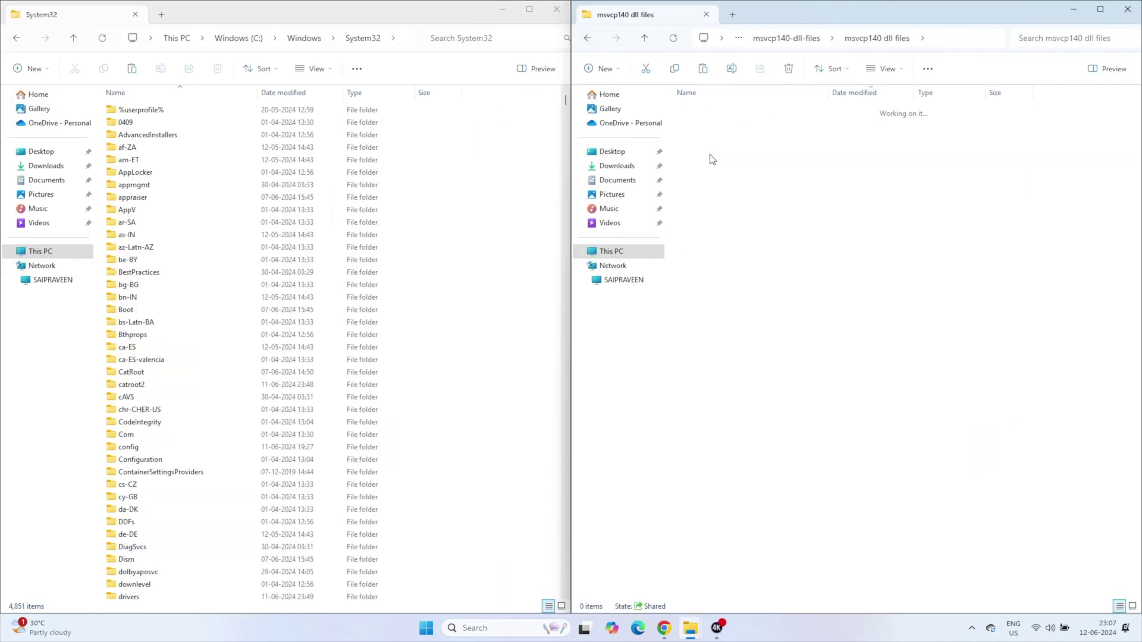
- Copy msvcp140.dll from the dll folder and paste it into System32
{"action": "left_click", "coordinate": [712, 139]}
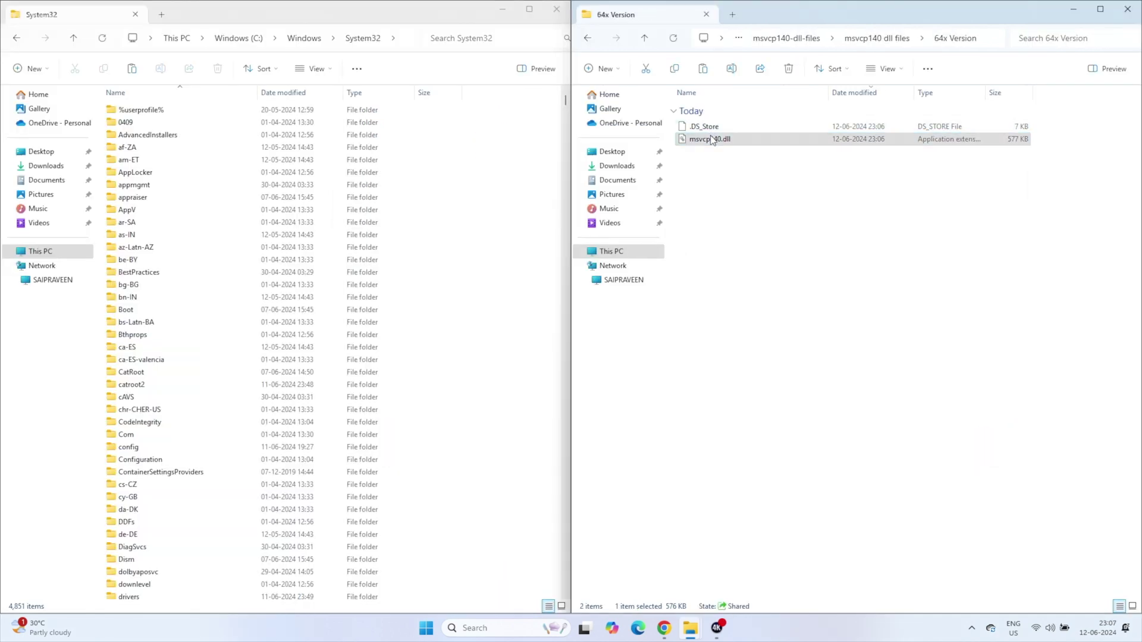
{"action": "right_click", "coordinate": [712, 140]}
{"action": "left_click", "coordinate": [765, 160]}
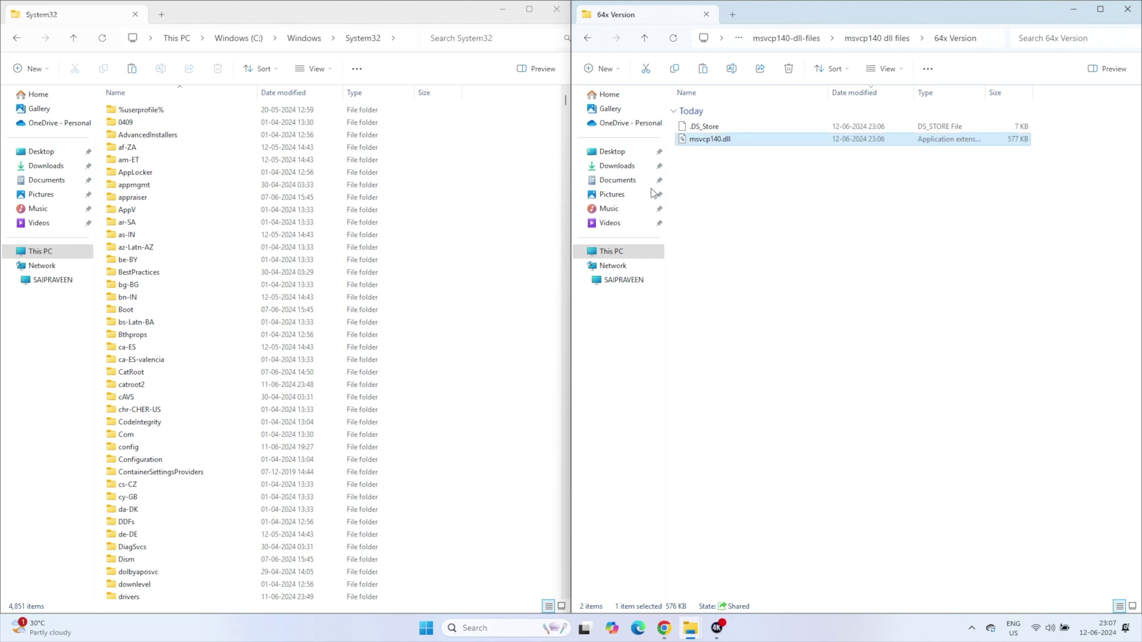
{"action": "right_click", "coordinate": [526, 206]}
{"action": "key", "text": "Escape"}
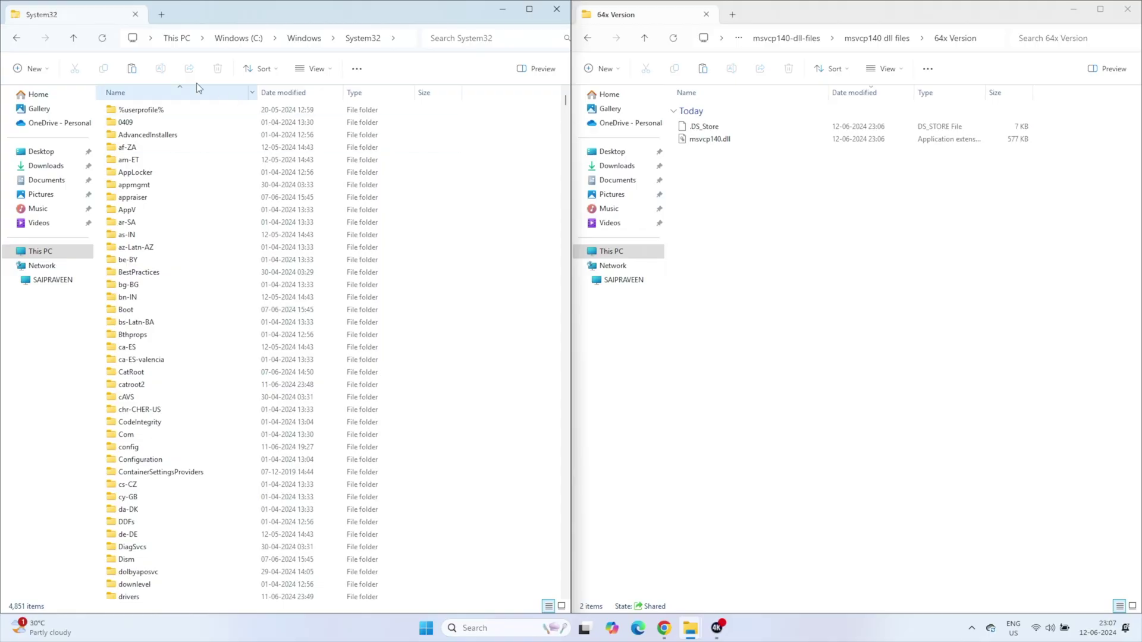
- Move the second window from System32 to the Windows\SysWOW64 folder
{"action": "left_click", "coordinate": [18, 39]}
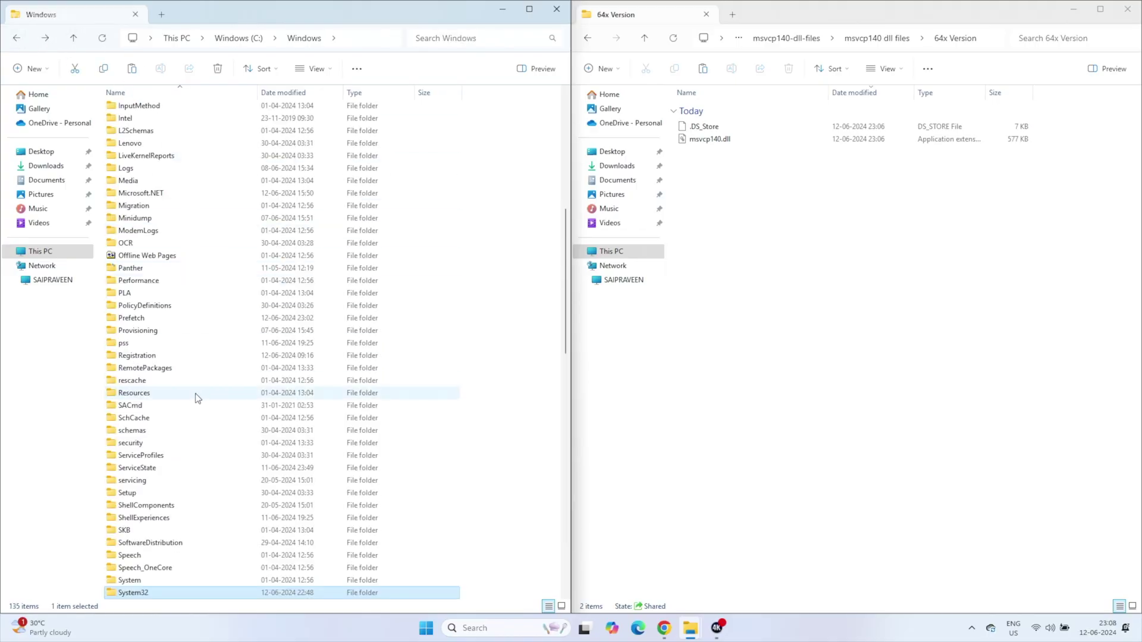
{"action": "scroll", "coordinate": [186, 428], "scroll_direction": "down", "scroll_amount": 5}
{"action": "scroll", "coordinate": [184, 453], "scroll_direction": "down", "scroll_amount": 2}
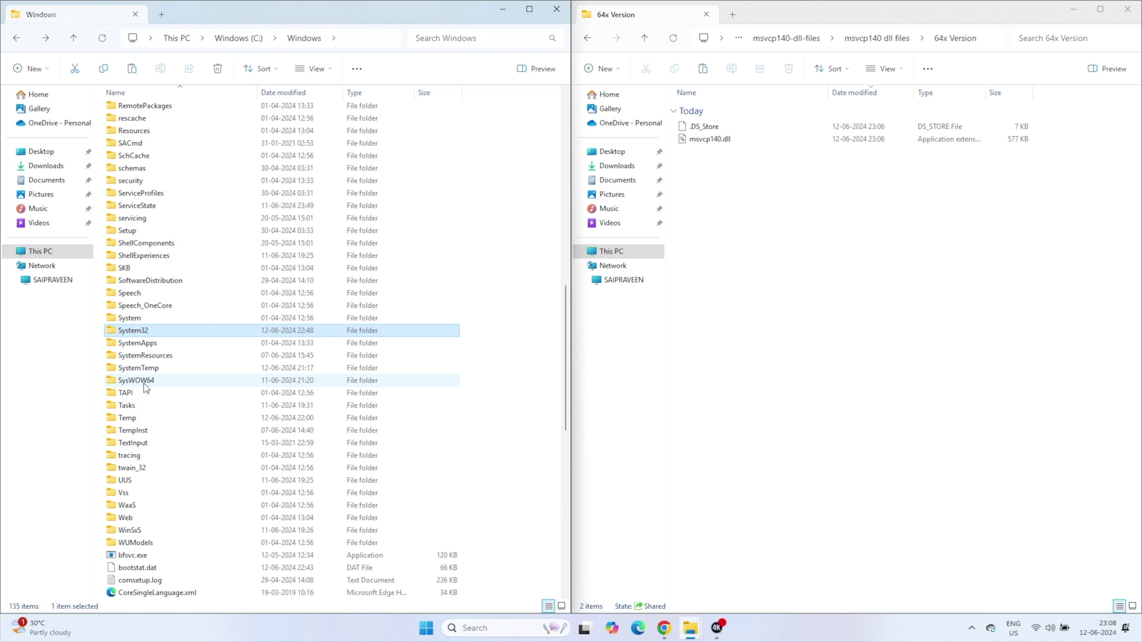
{"action": "double_click", "coordinate": [149, 384]}
- Copy msvcp140.dll from the 32x Version folder, ready for SysWOW64
{"action": "left_click", "coordinate": [588, 38]}
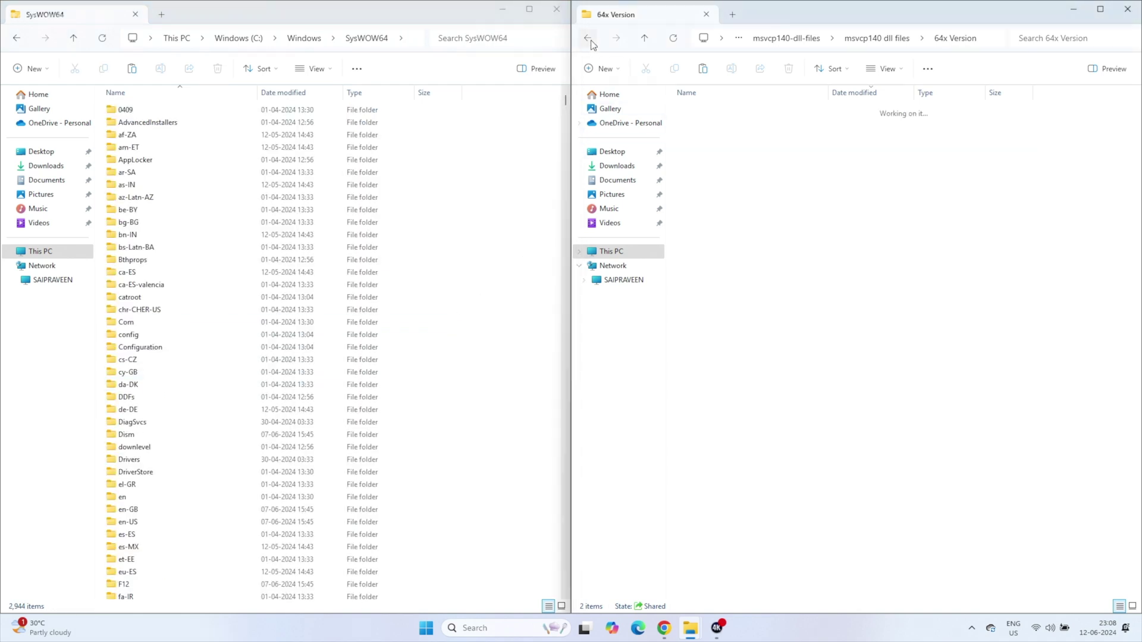
{"action": "double_click", "coordinate": [703, 142]}
{"action": "left_click", "coordinate": [702, 142]}
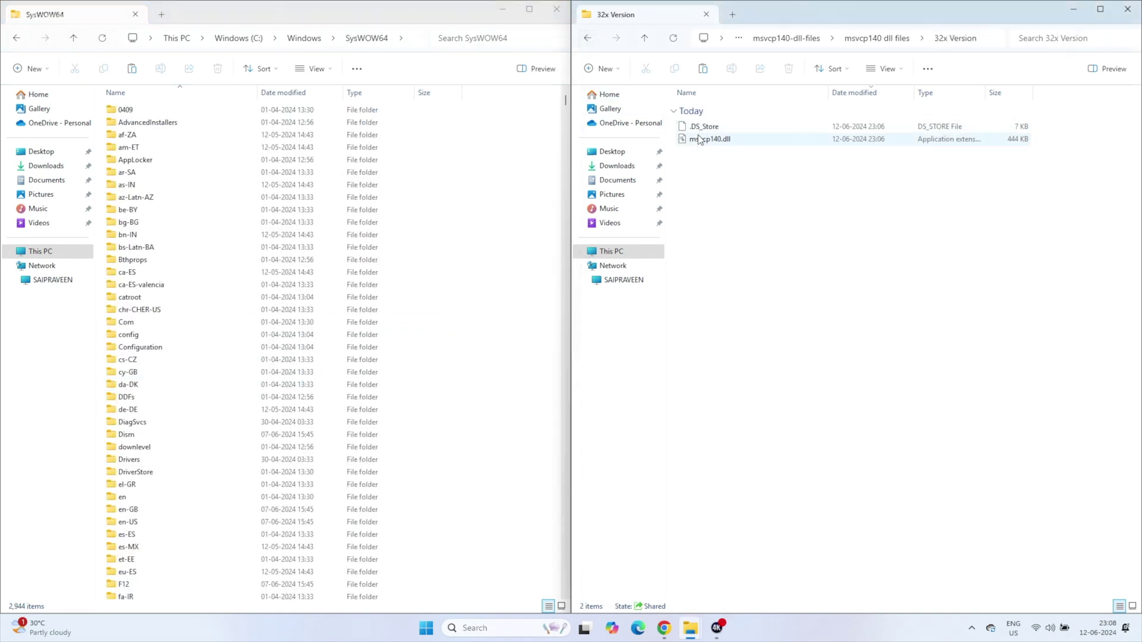
{"action": "right_click", "coordinate": [698, 145]}
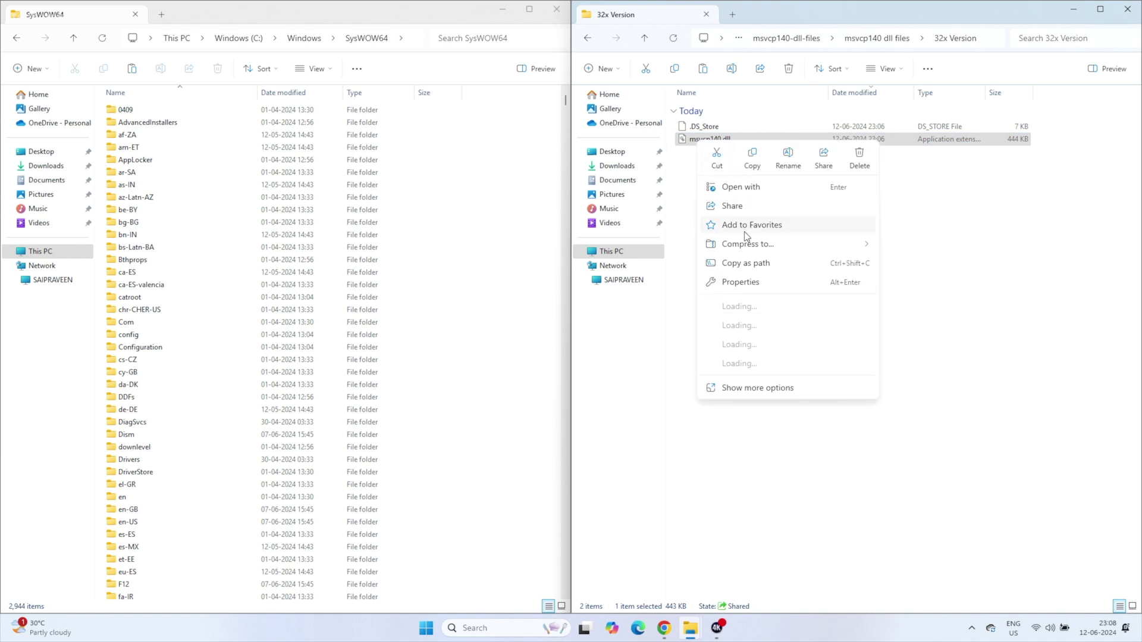
{"action": "left_click", "coordinate": [754, 167]}
{"action": "left_click", "coordinate": [508, 231]}
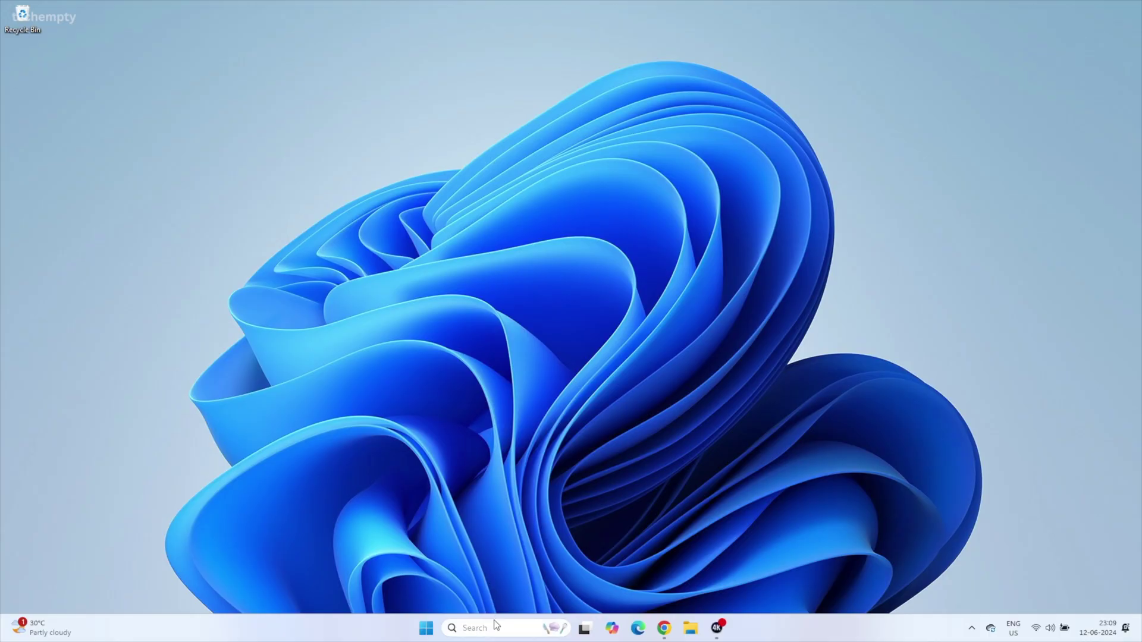
{"action": "left_click", "coordinate": [497, 628]}
{"action": "type", "text": "Control Panel"}
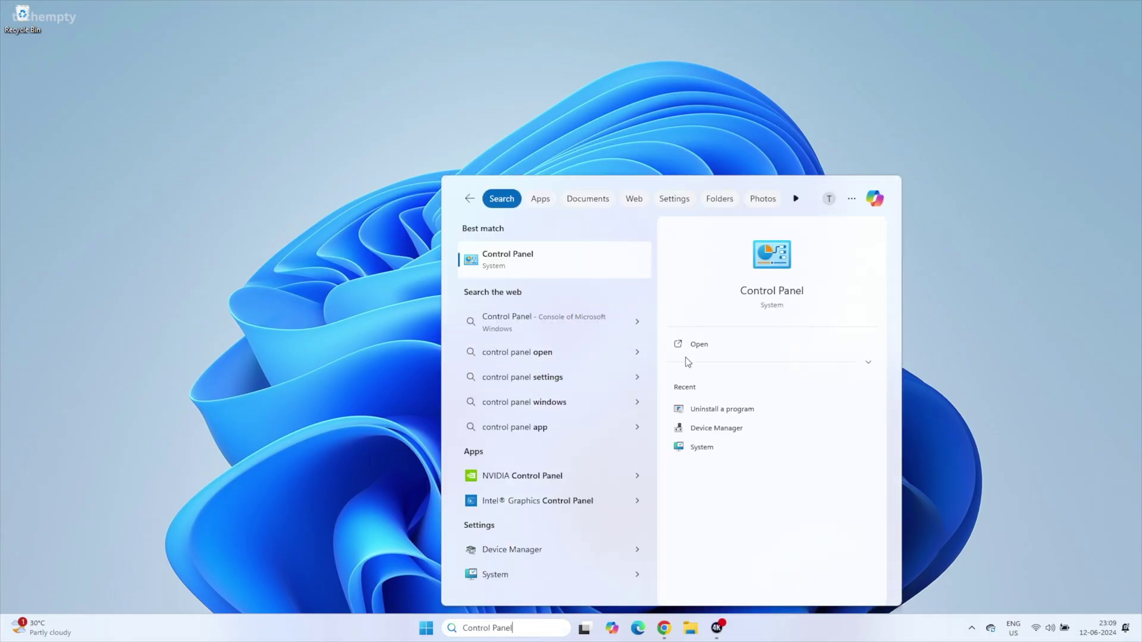
- Open Control Panel's Uninstall a program page and scroll through the installed programs list
{"action": "left_click", "coordinate": [695, 346]}
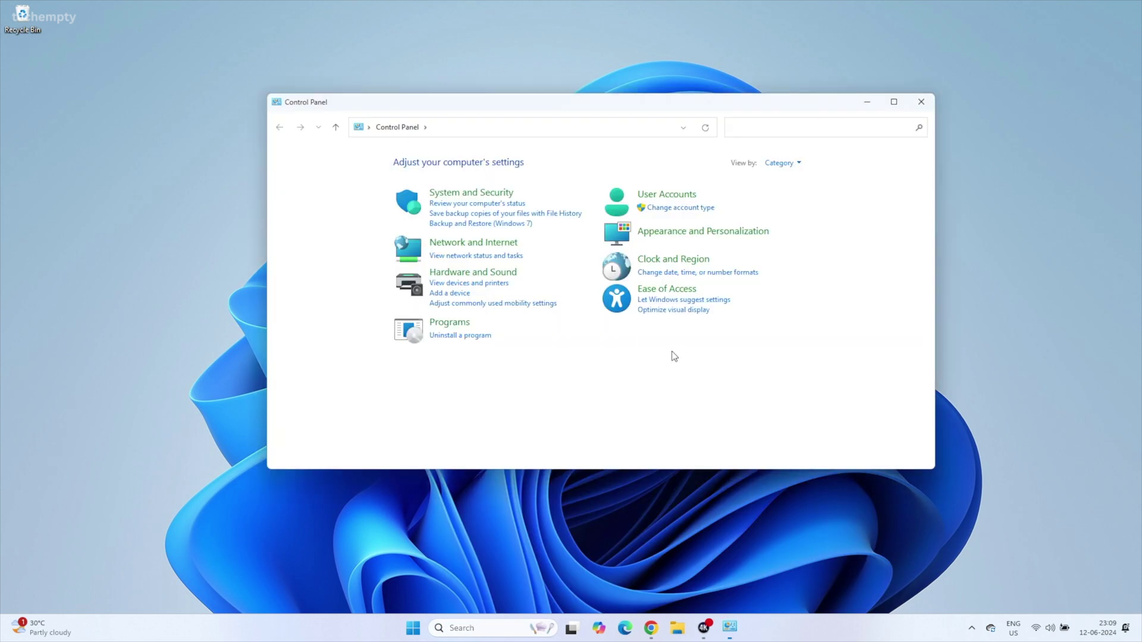
{"action": "left_click", "coordinate": [470, 337]}
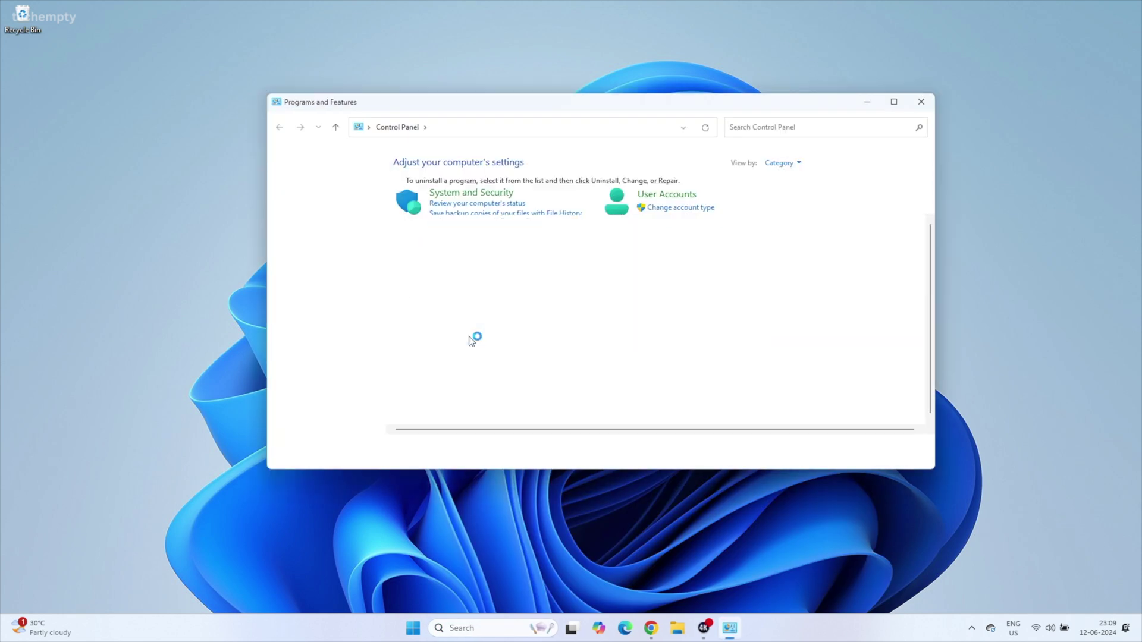
{"action": "scroll", "coordinate": [554, 359], "scroll_direction": "down", "scroll_amount": 1}
{"action": "scroll", "coordinate": [554, 360], "scroll_direction": "down", "scroll_amount": 5}
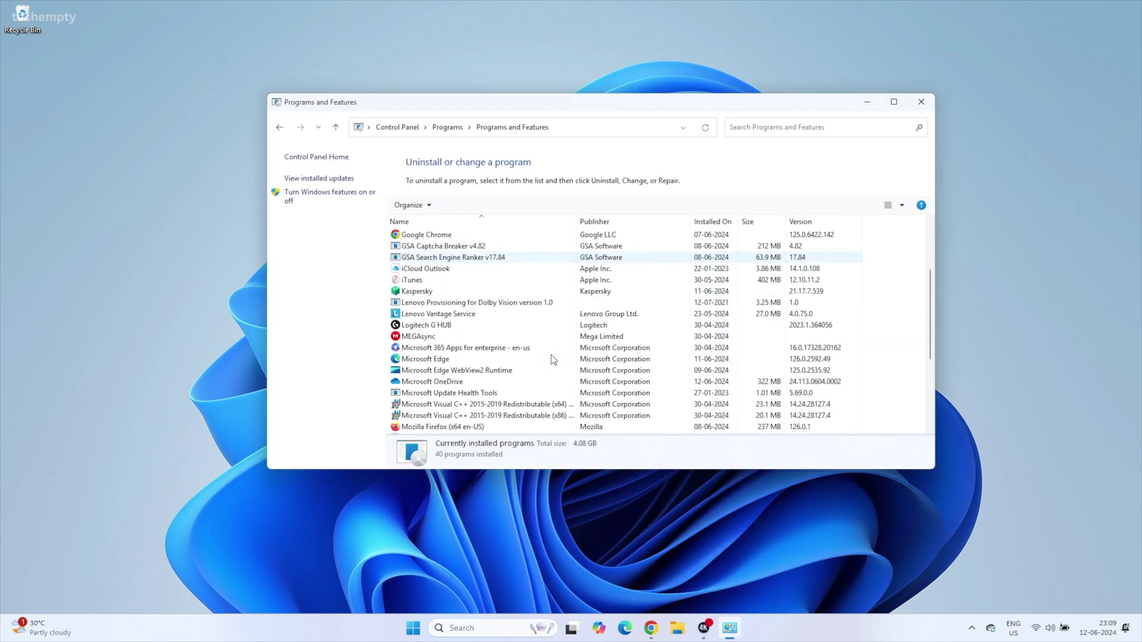
{"action": "left_click", "coordinate": [540, 306]}
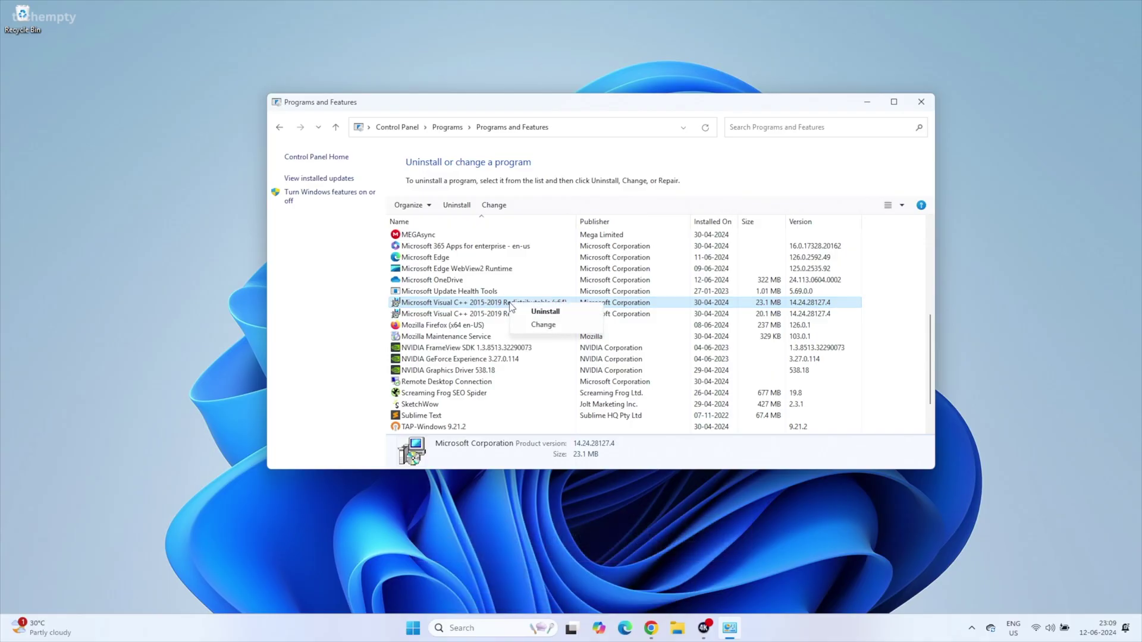
{"action": "left_click", "coordinate": [544, 325]}
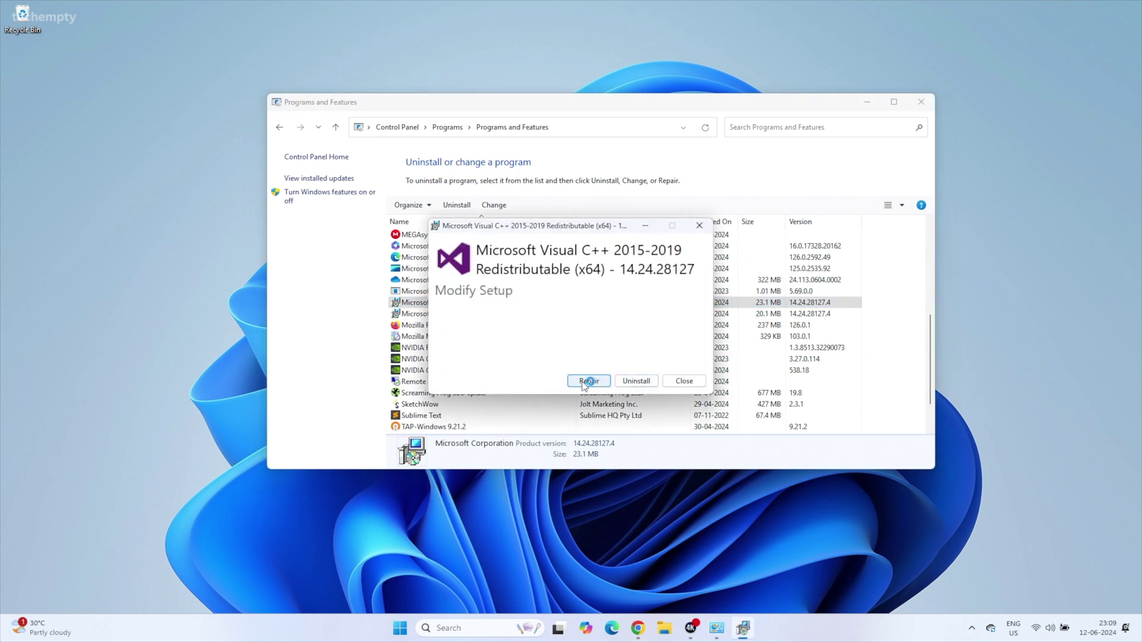
{"action": "left_click", "coordinate": [678, 382]}
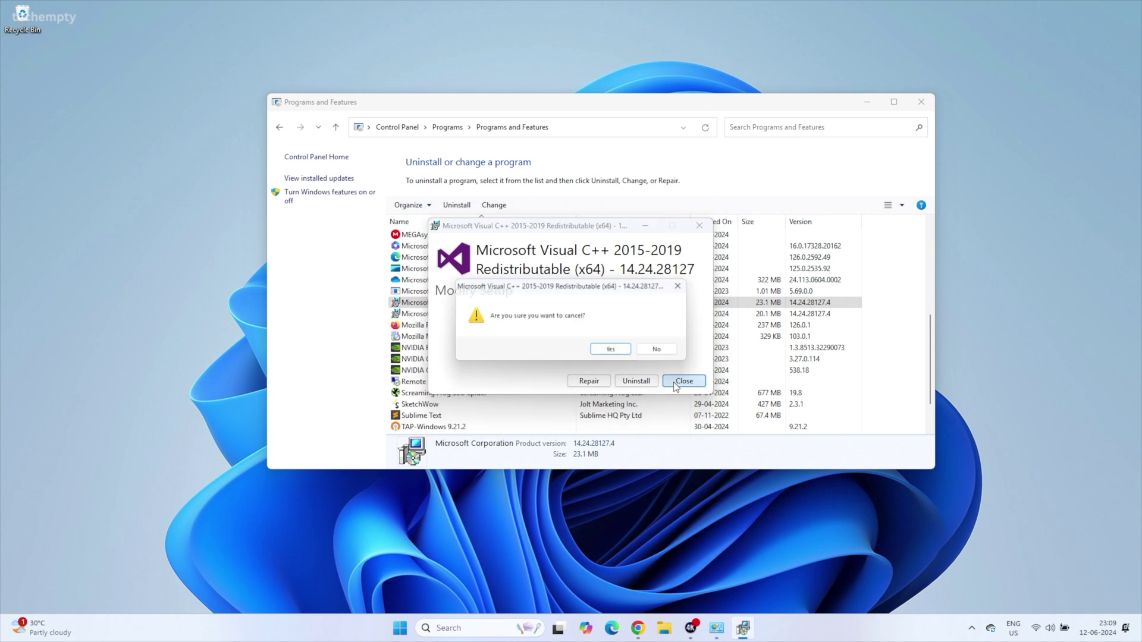
{"action": "left_click", "coordinate": [615, 353]}
{"action": "left_click", "coordinate": [548, 318]}
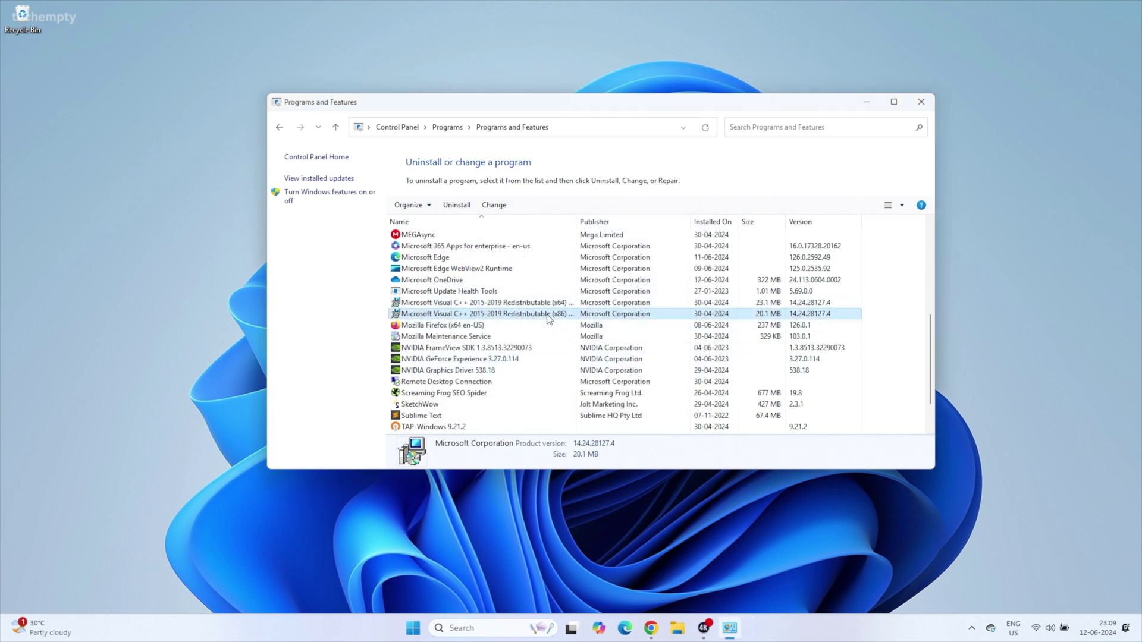
{"action": "left_click", "coordinate": [589, 338]}
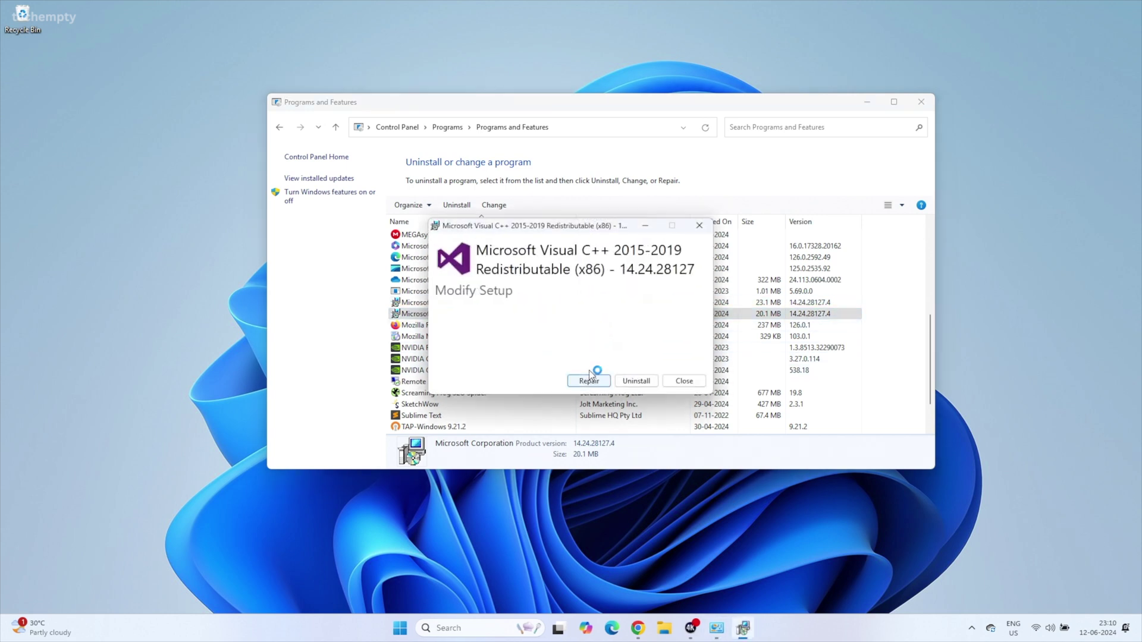
{"action": "left_click", "coordinate": [684, 381]}
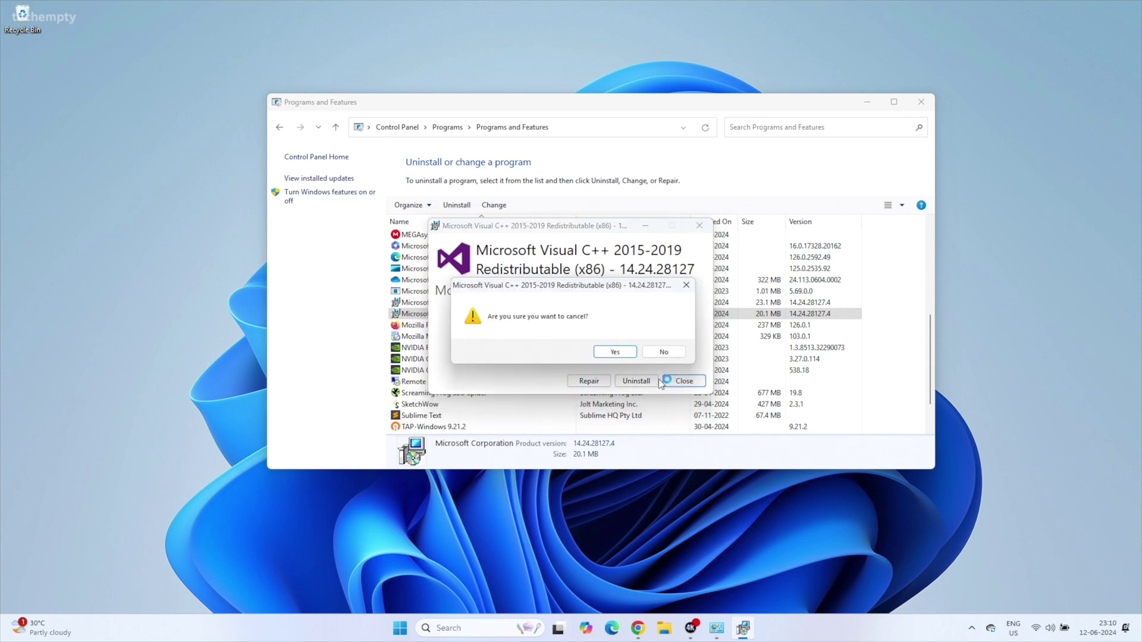
{"action": "left_click", "coordinate": [621, 353]}
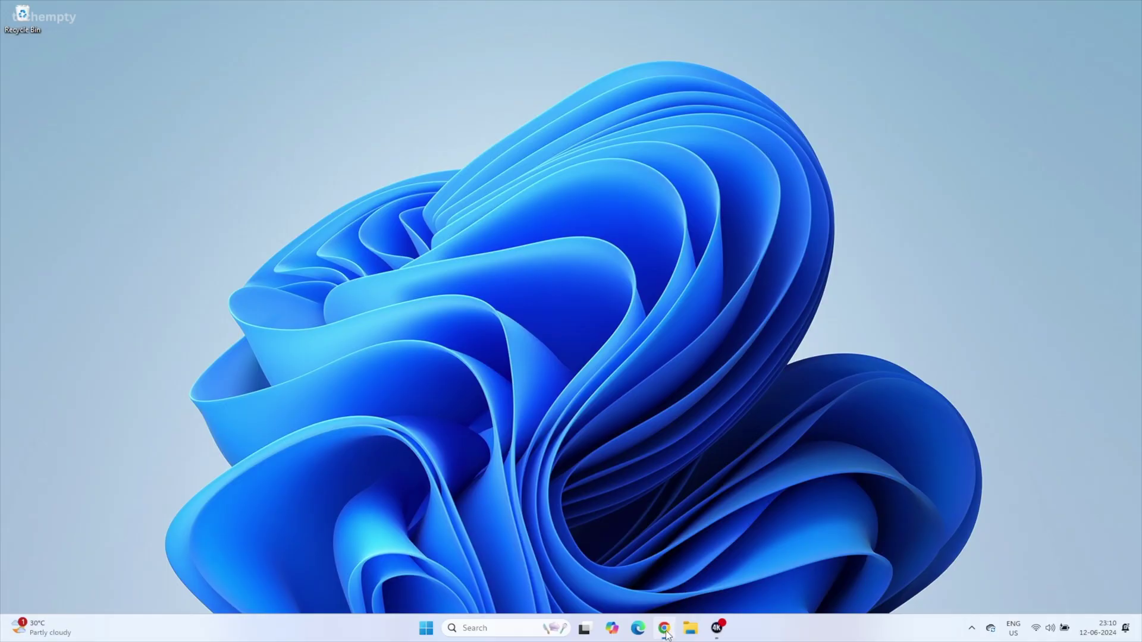
- Scroll Microsoft Learn's Visual C++ Redistributable page to the latest-version table and select X86
{"action": "left_click", "coordinate": [665, 628]}
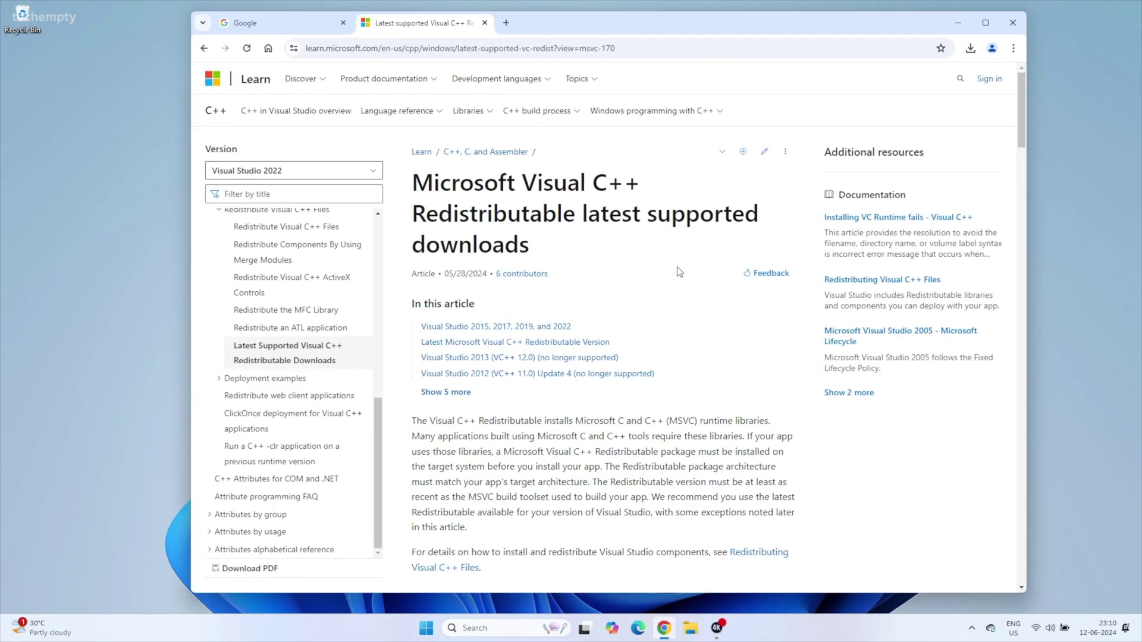
{"action": "scroll", "coordinate": [679, 272], "scroll_direction": "down", "scroll_amount": 7}
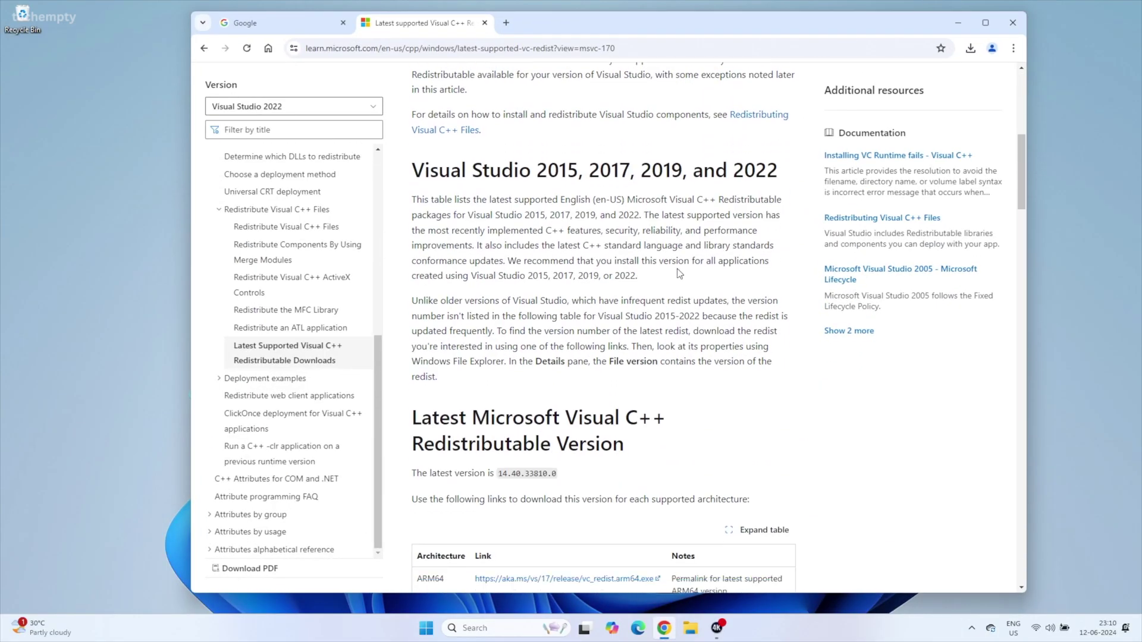
{"action": "scroll", "coordinate": [680, 273], "scroll_direction": "down", "scroll_amount": 6}
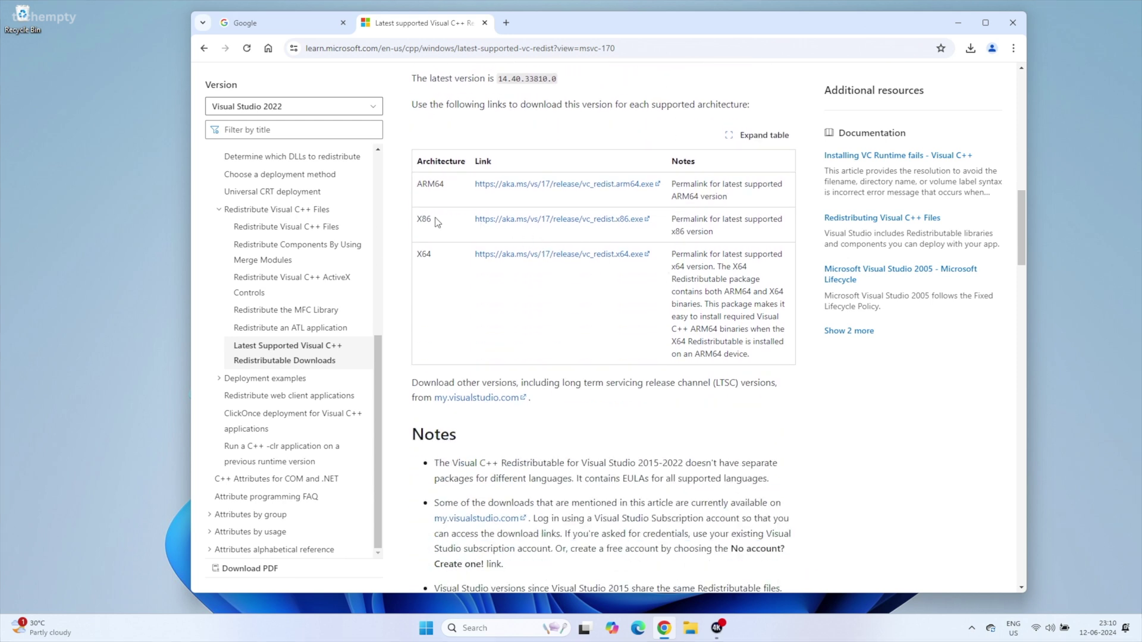
{"action": "double_click", "coordinate": [432, 220]}
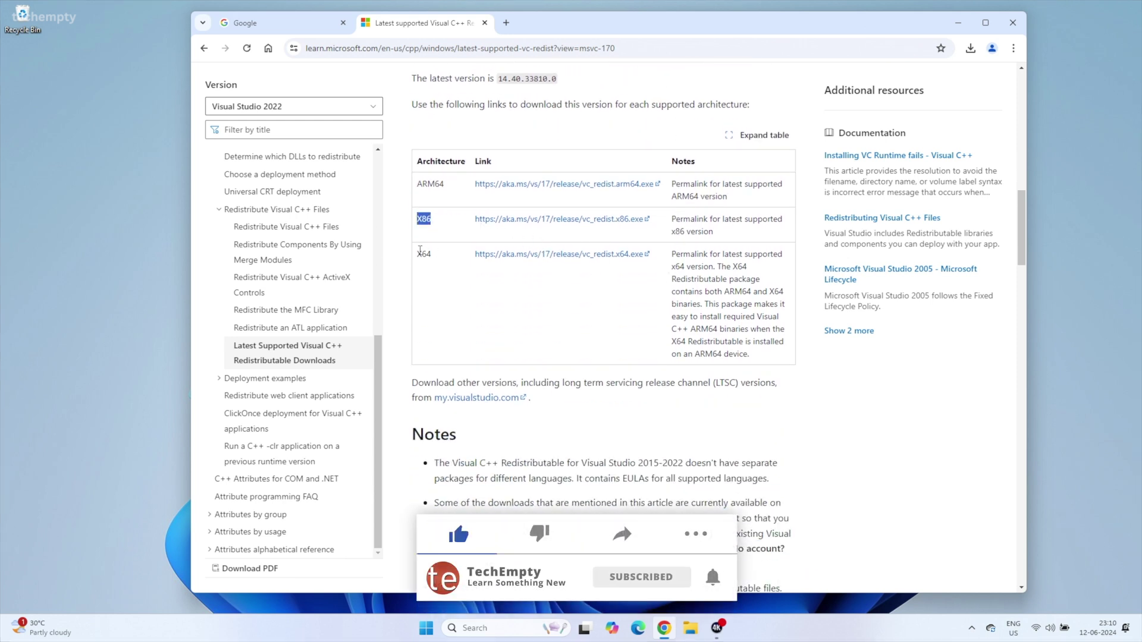